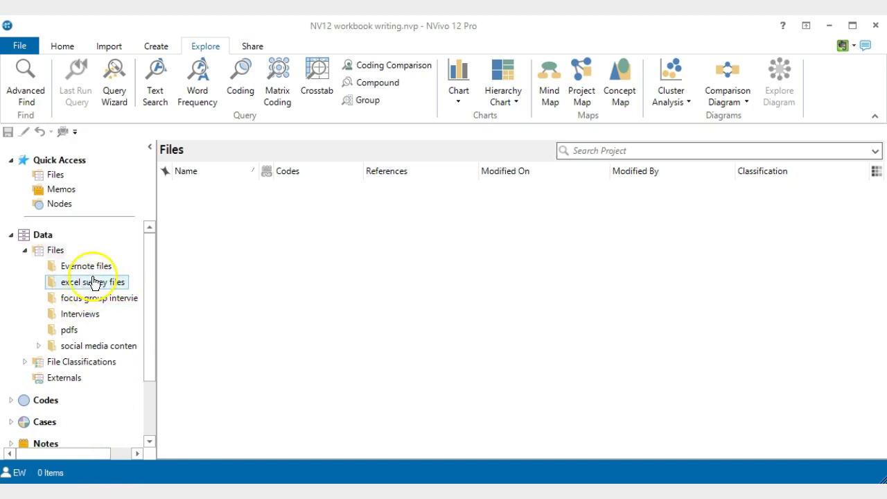
List the eight files in the Interviews folder and start a new Word Frequency query.
click(92, 315)
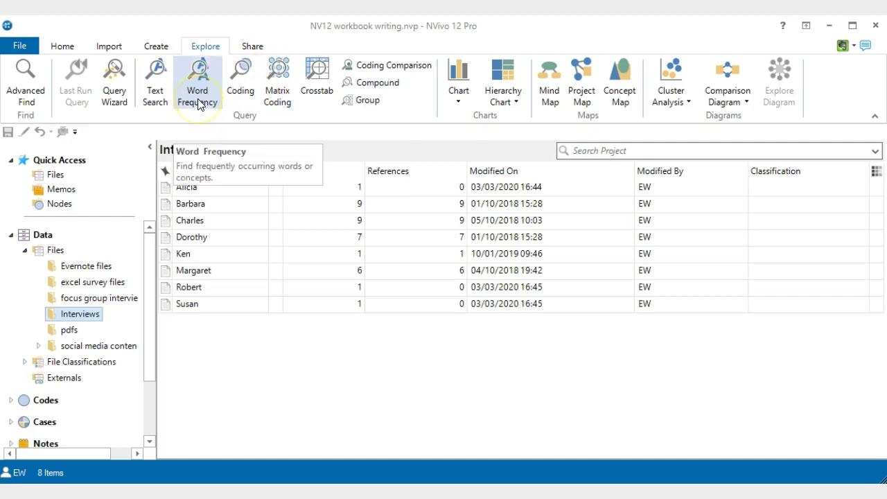
click(203, 76)
Widen the word frequency query pane over the file list so all criteria are readable.
click(202, 76)
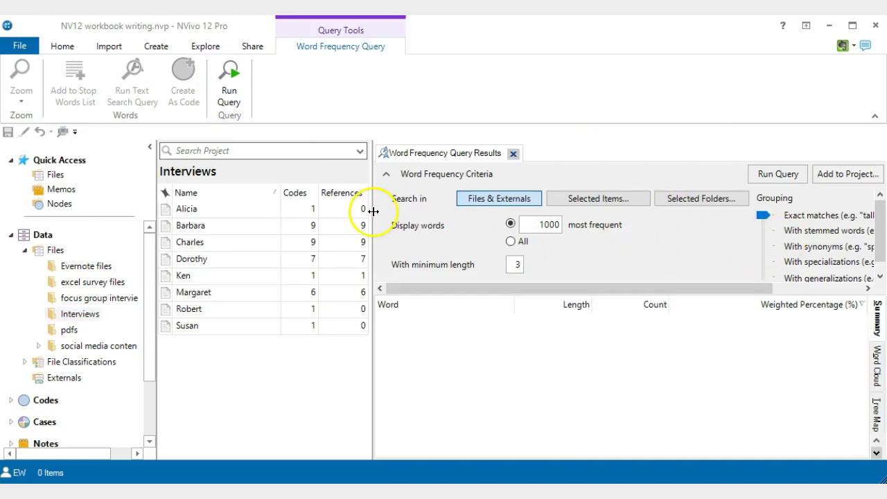
drag(372, 213, 257, 223)
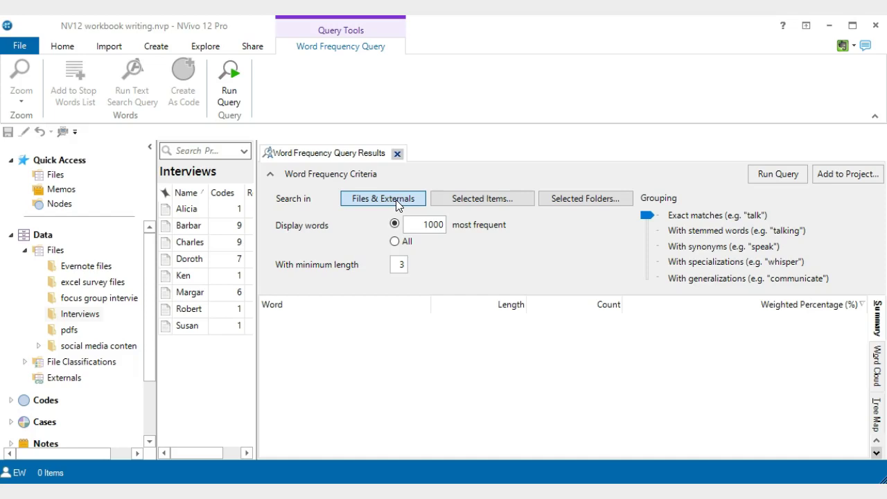
click(479, 201)
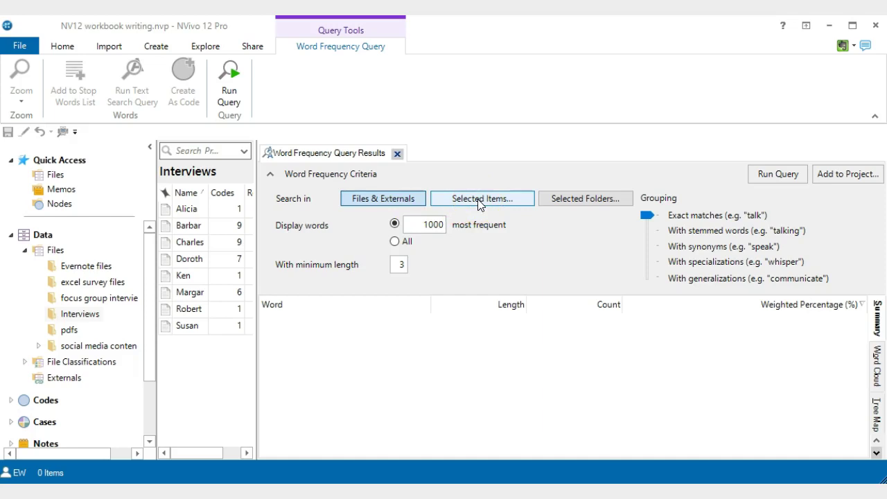
click(604, 201)
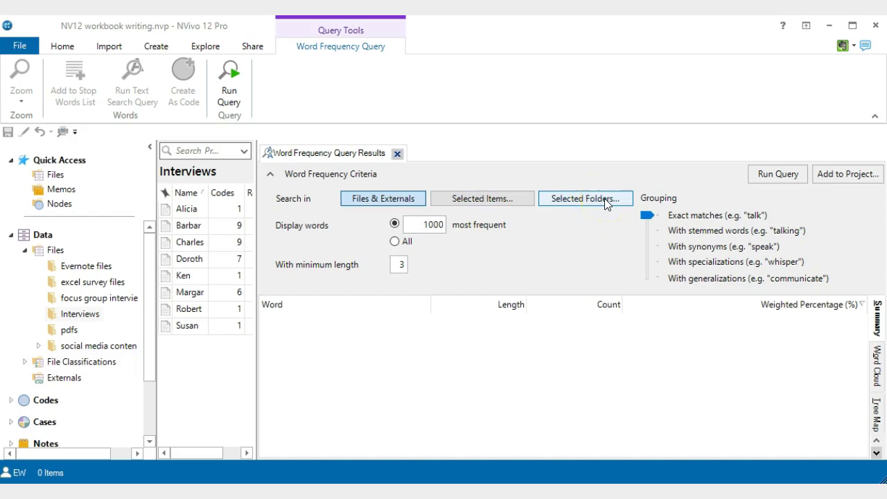
click(588, 200)
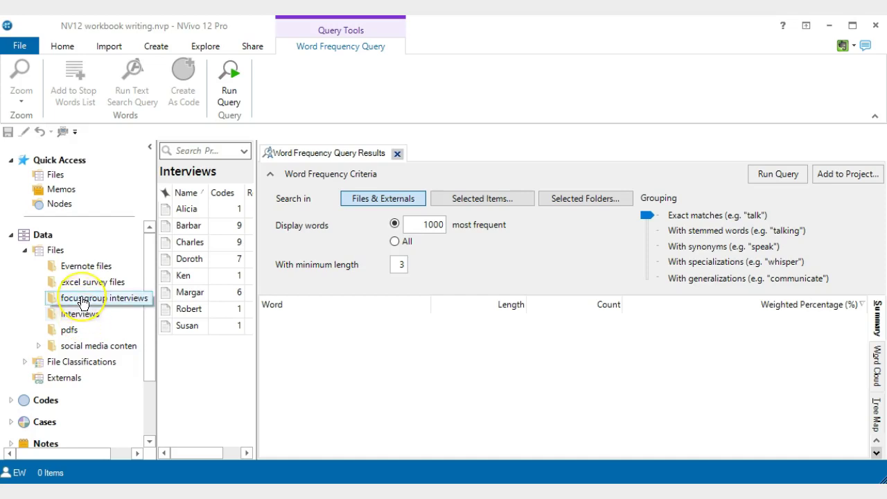
Restrict the search to the Interviews and focus group interviews folders under Files.
click(593, 201)
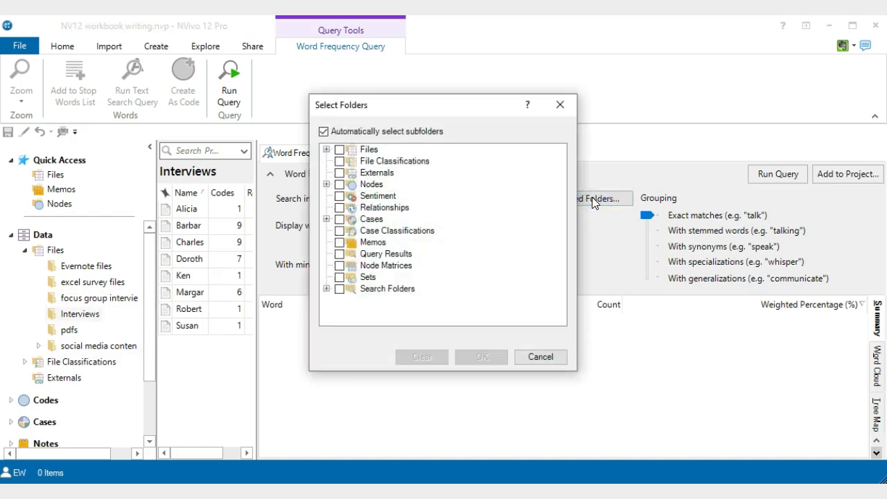
click(326, 149)
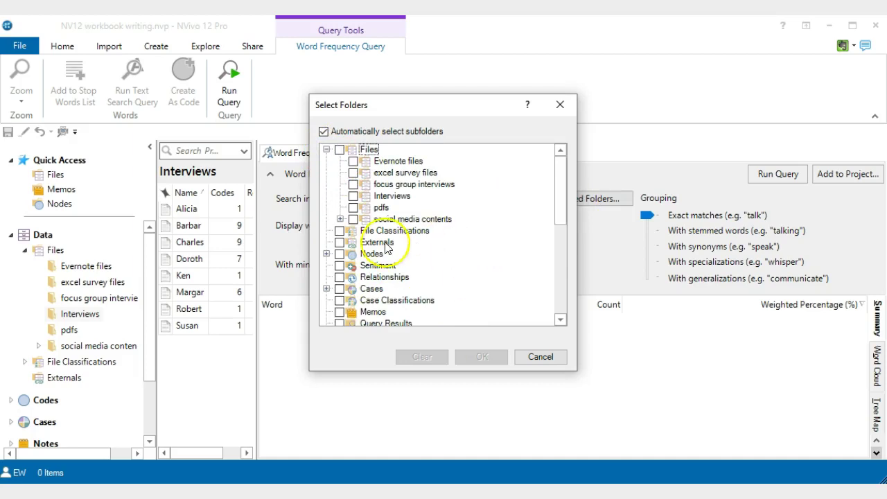
click(354, 196)
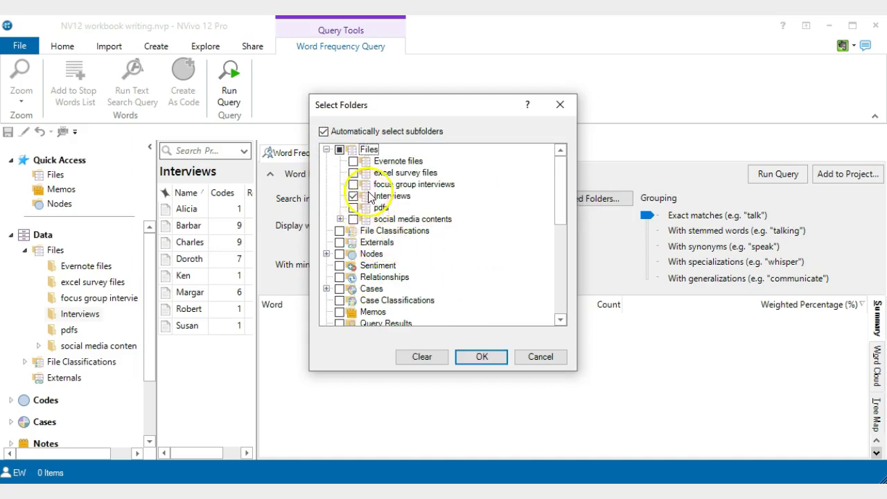
click(359, 186)
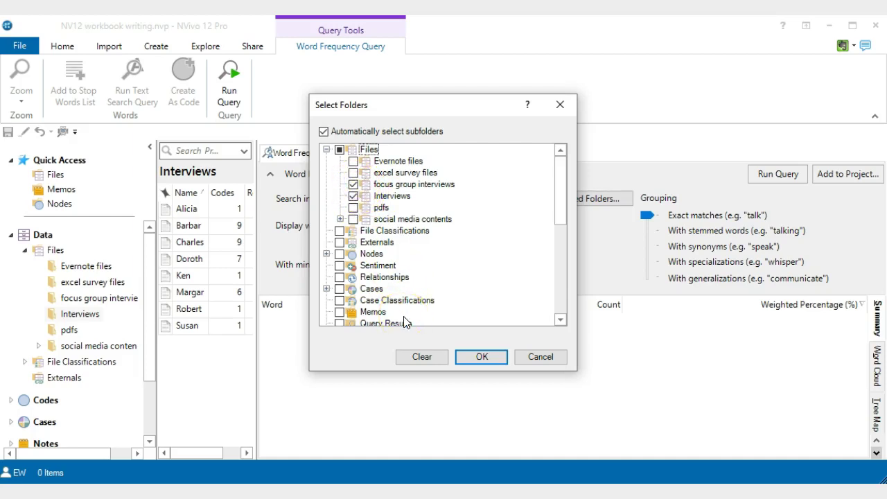
click(482, 356)
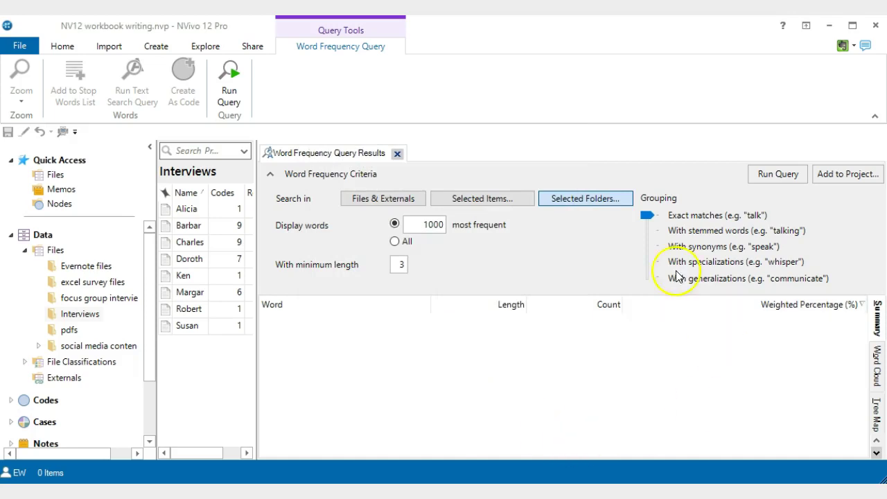
Display the 100 most frequent words, grouped with stemmed words.
click(586, 195)
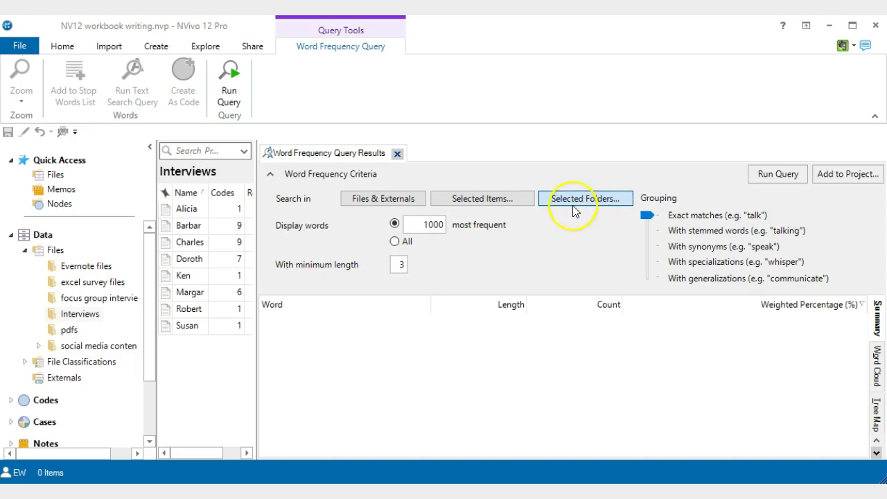
click(445, 224)
key(BackSpace)
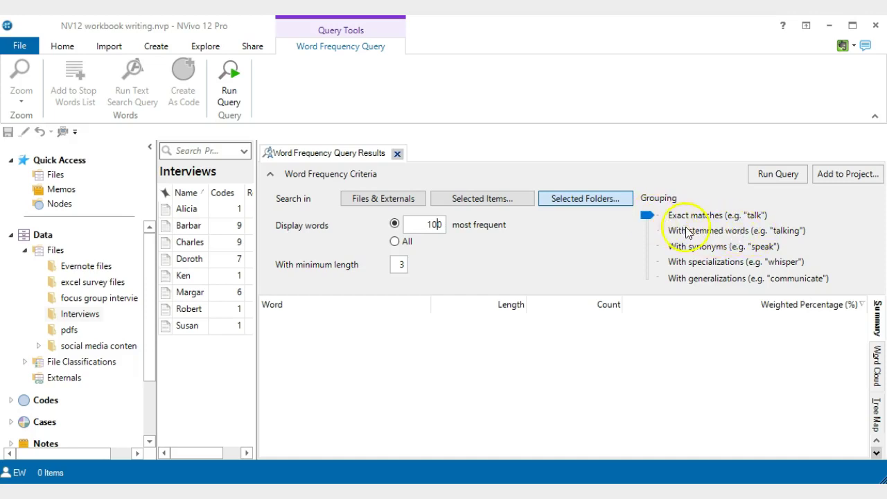
click(647, 217)
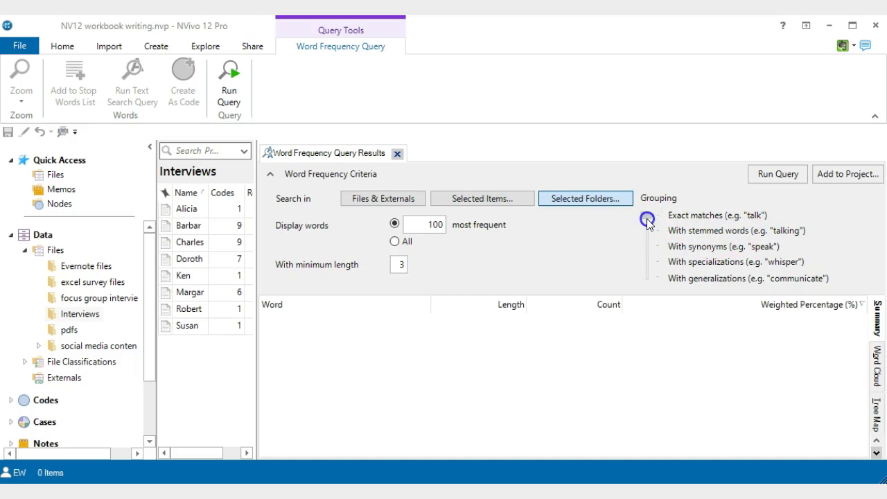
drag(648, 222, 649, 235)
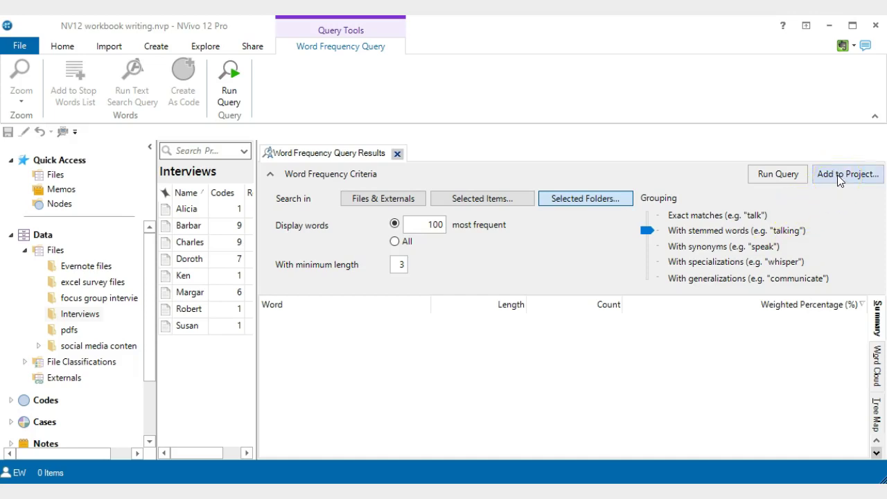
Run the query and widen the Word and Count columns to fit their contents.
click(774, 175)
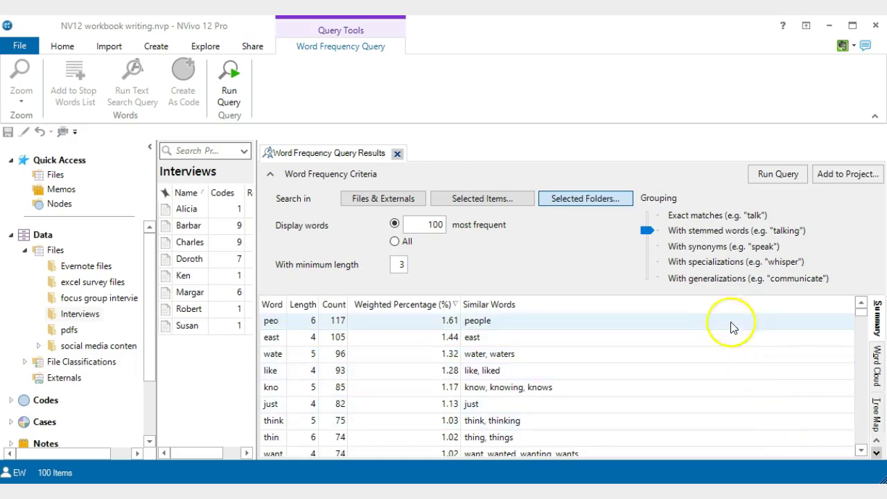
scroll(707, 376, down, 2)
scroll(709, 378, up, 2)
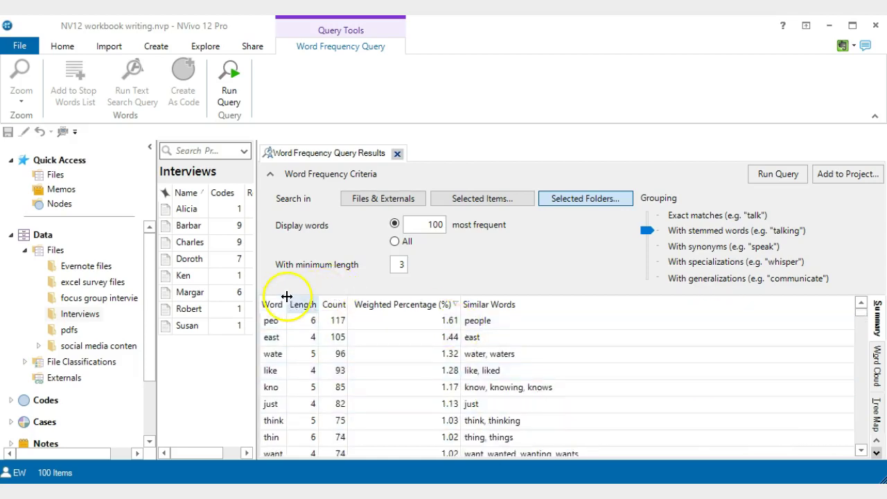
drag(286, 297, 323, 303)
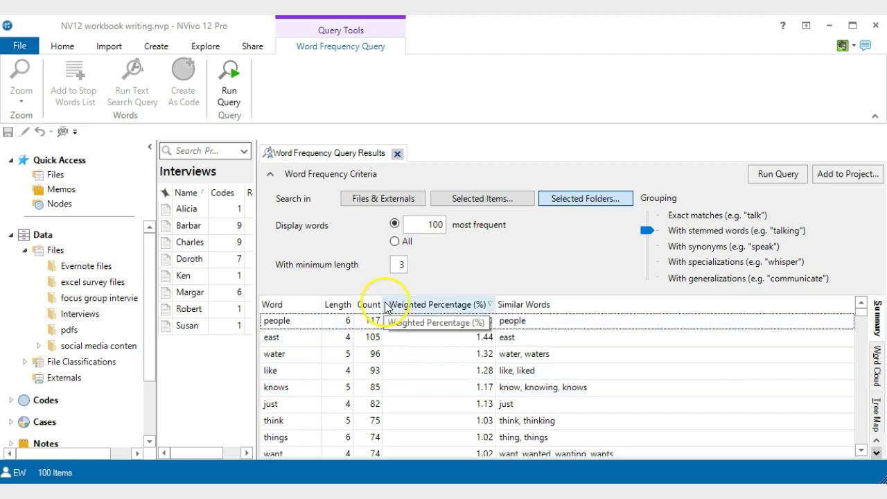
drag(383, 303, 403, 305)
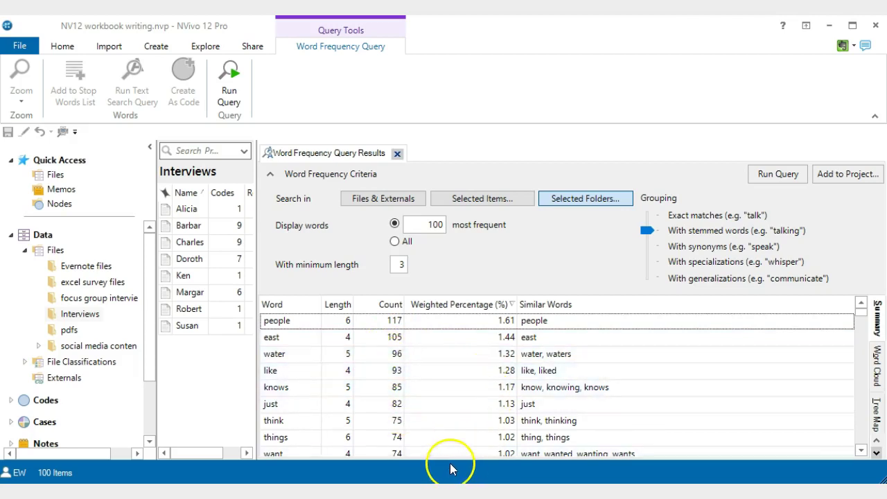
Sort the 100 results by Count descending, led by people (117), east (105), water (96).
click(391, 305)
click(393, 341)
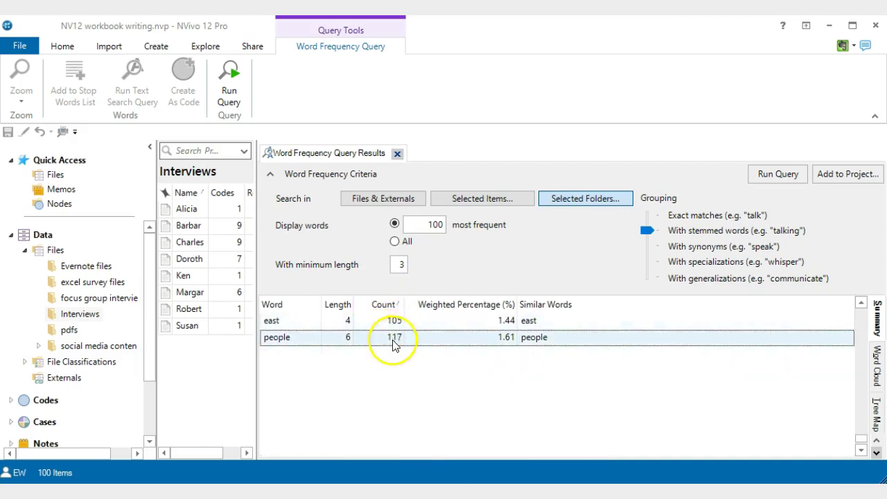
click(381, 305)
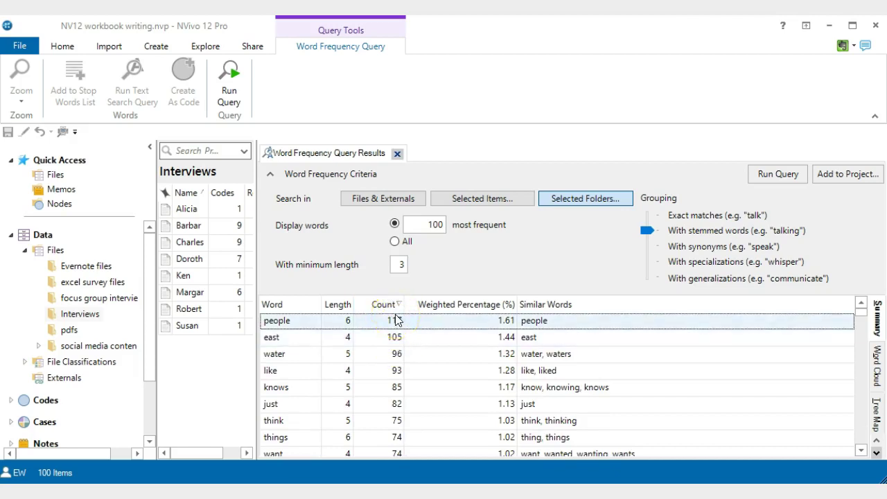
click(389, 306)
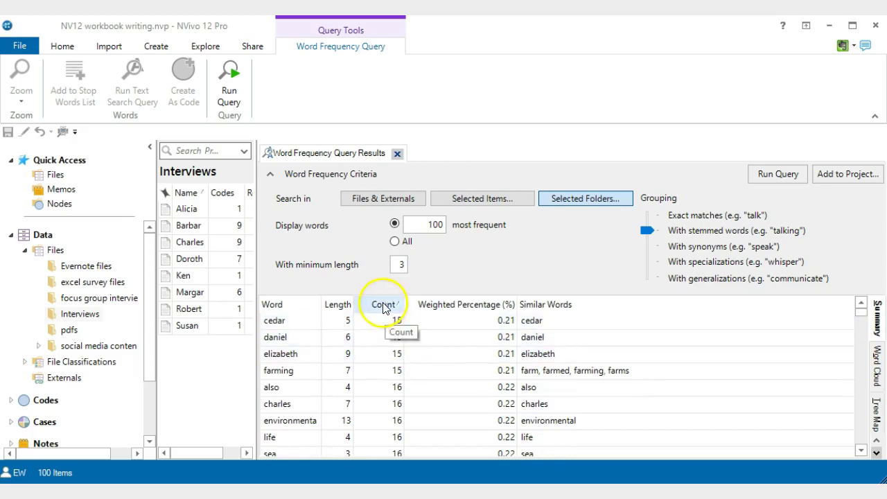
click(382, 305)
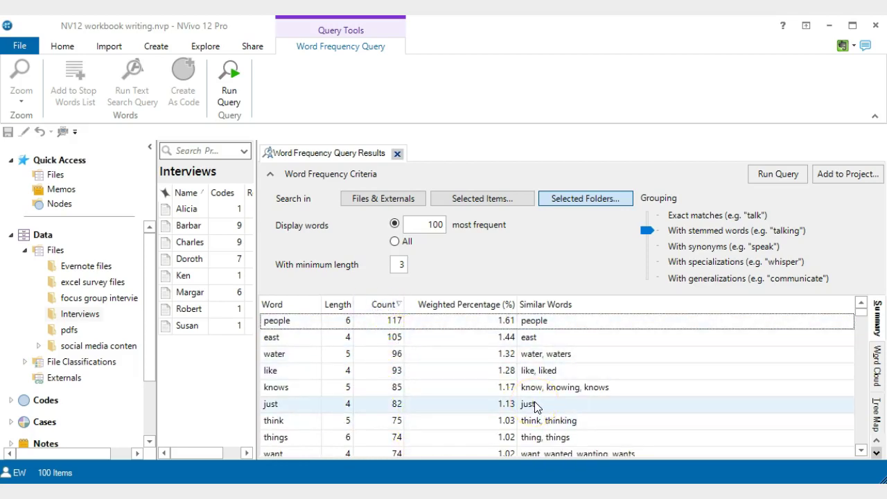
click(567, 309)
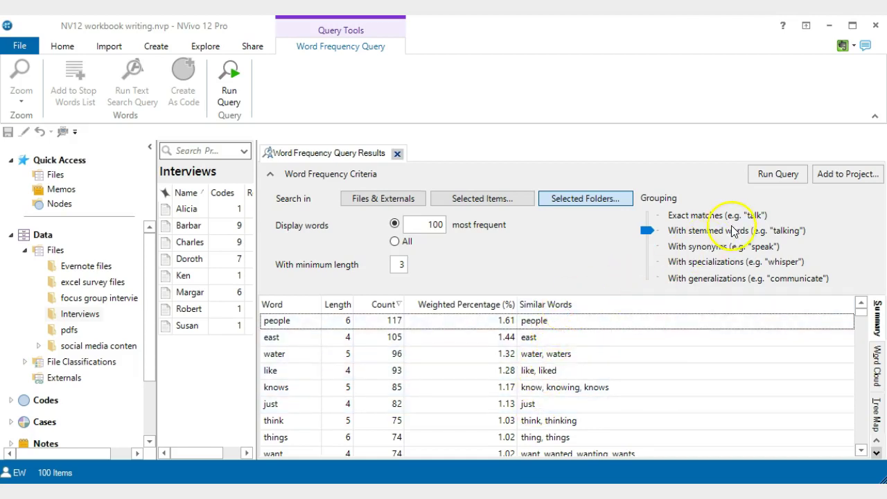
click(721, 303)
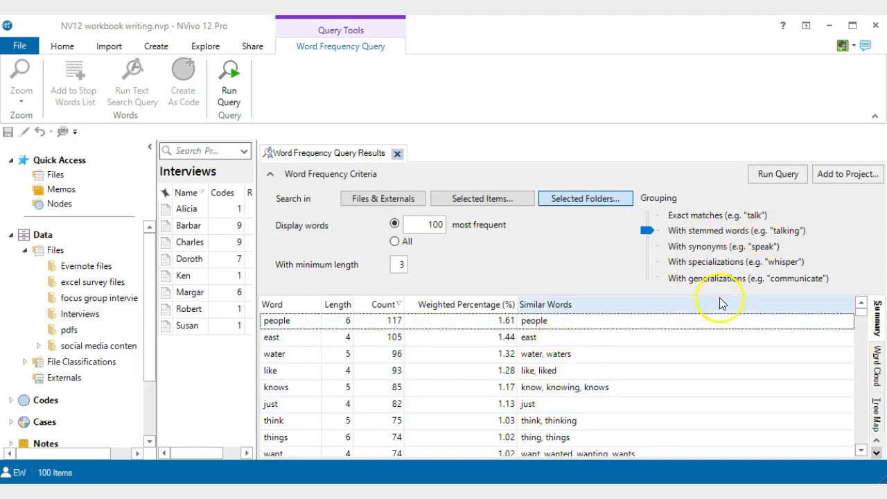
click(567, 359)
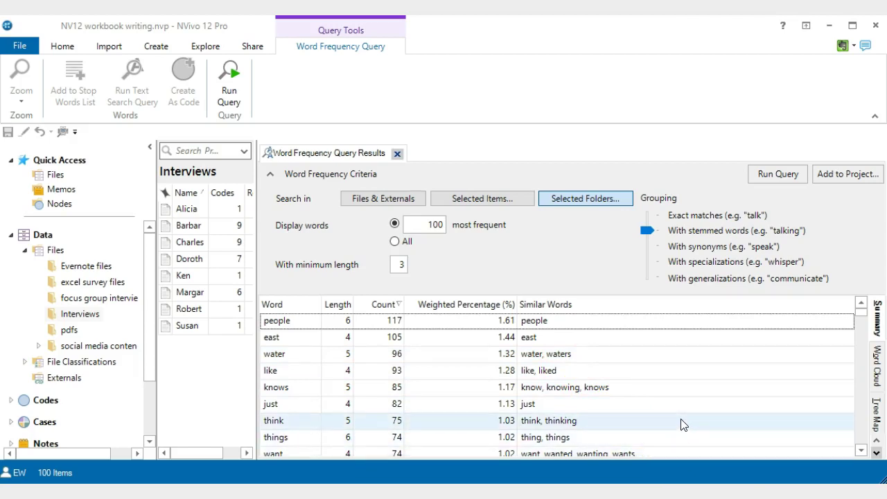
click(686, 239)
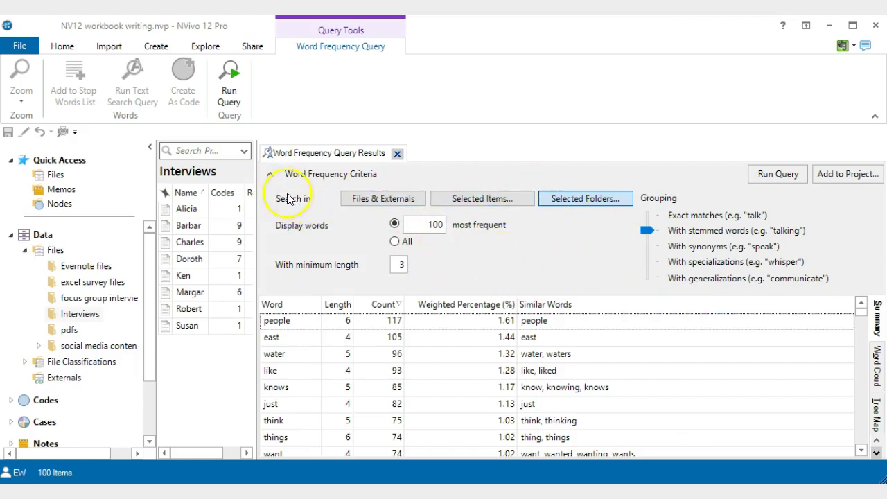
Fold away the Word Frequency Criteria panel to enlarge the results area.
click(272, 176)
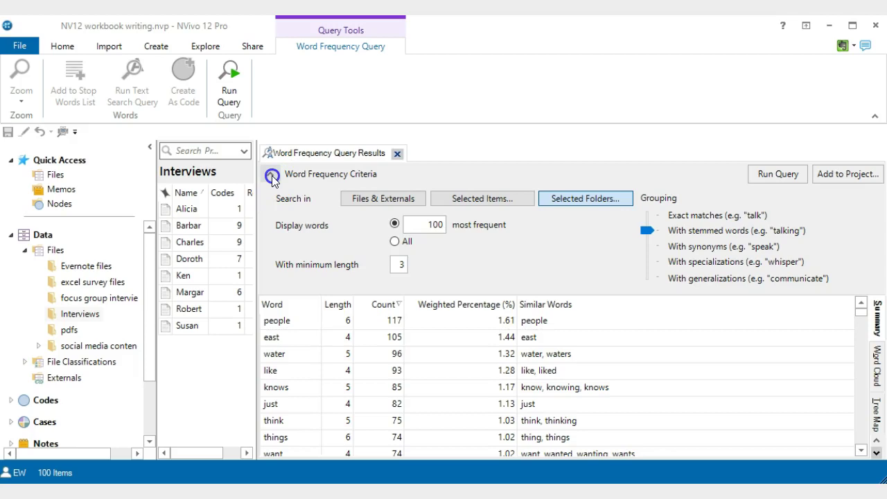
click(271, 176)
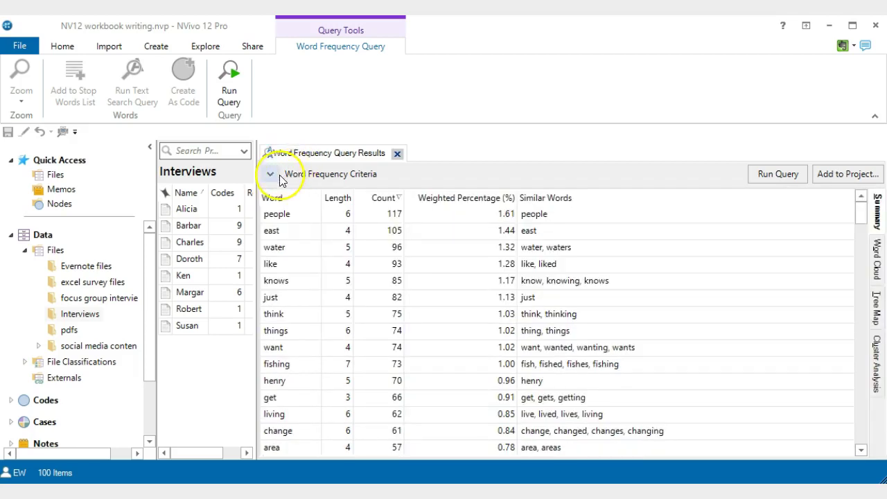
click(271, 176)
click(272, 176)
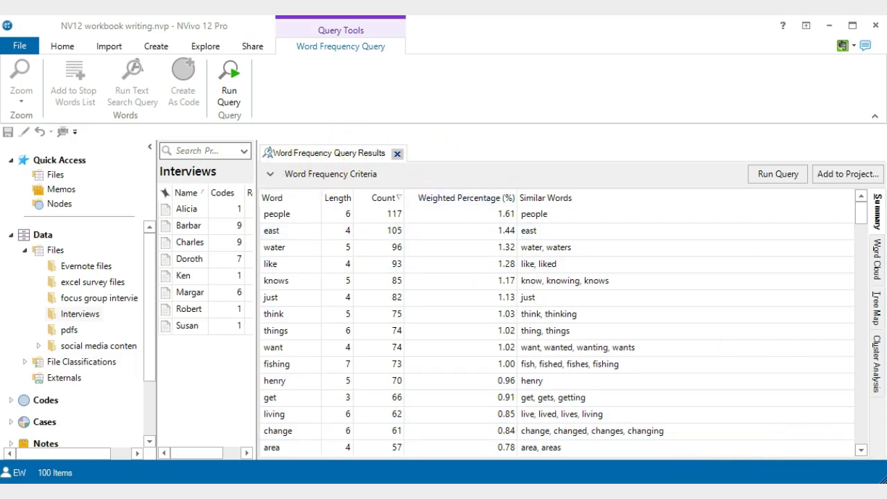
click(877, 220)
Display the results as a word cloud with people, water and fishing most prominent.
click(879, 260)
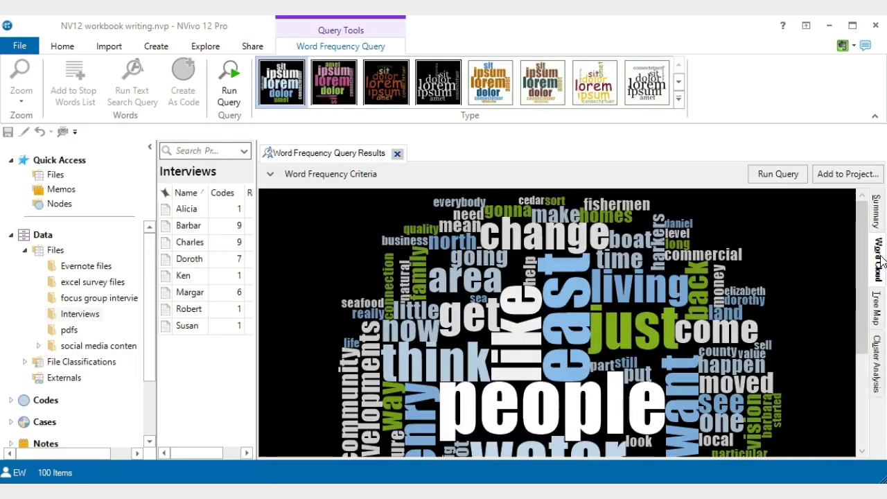
click(877, 210)
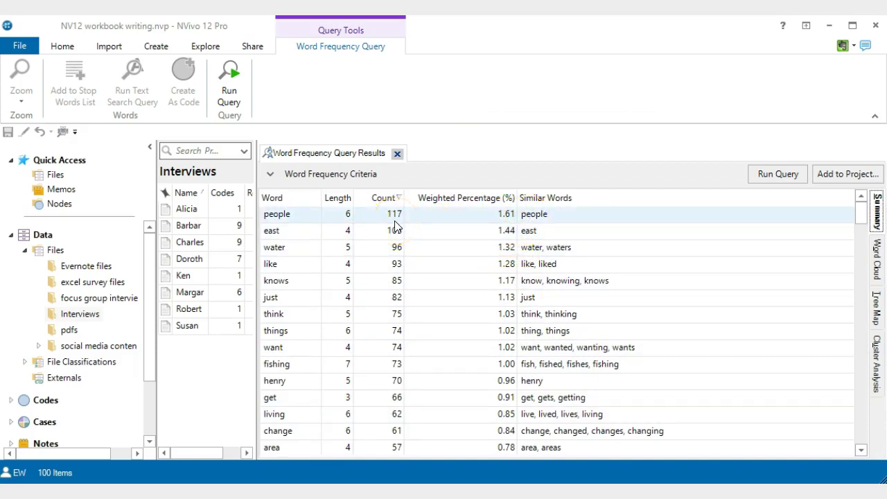
click(878, 258)
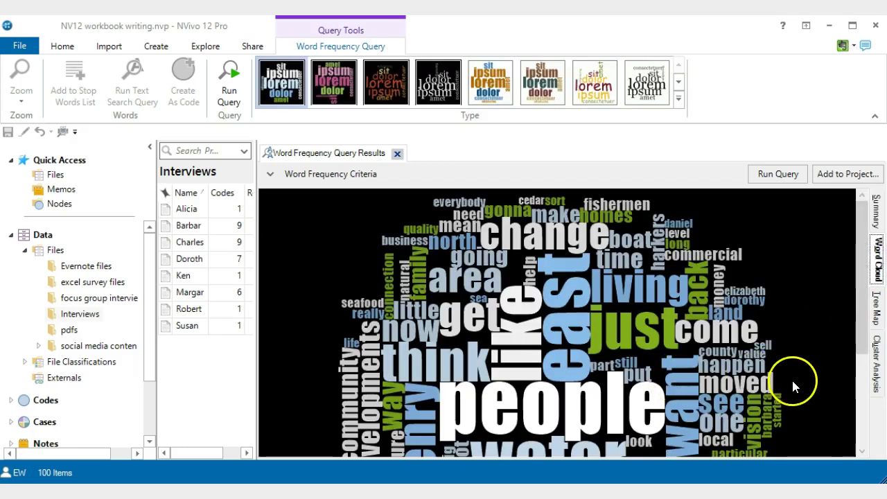
scroll(793, 382, down, 2)
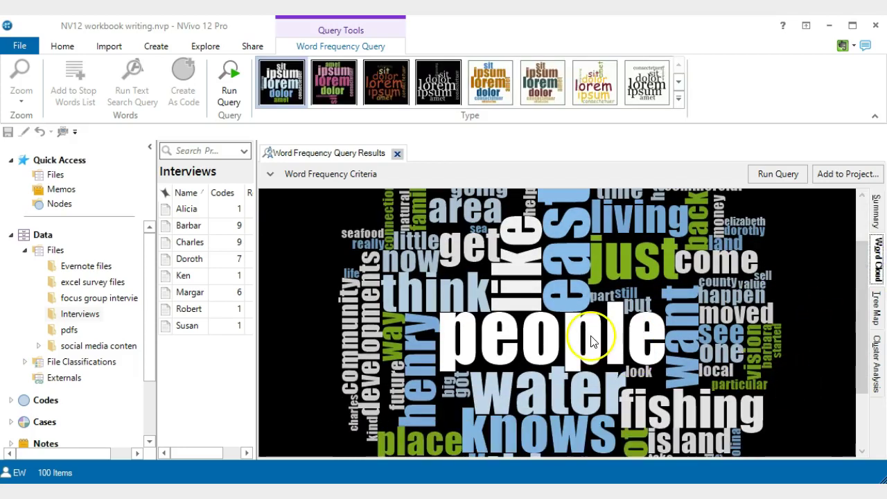
scroll(591, 340, down, 2)
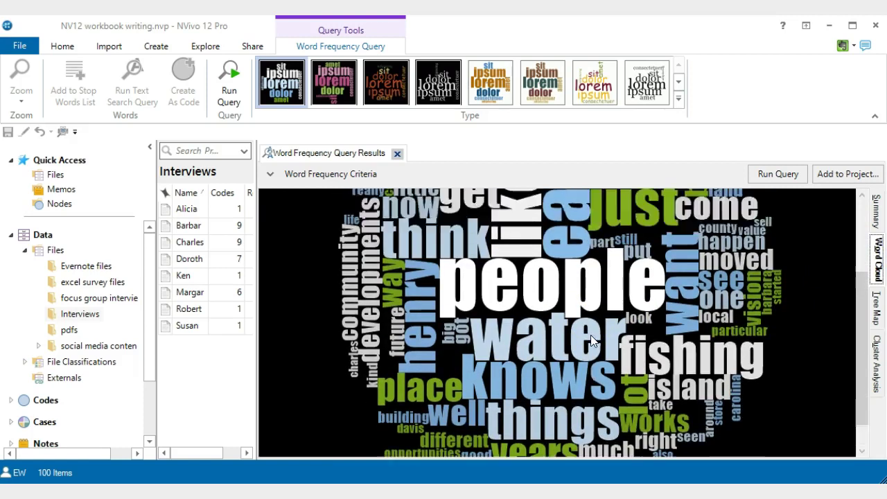
scroll(592, 340, up, 3)
scroll(590, 326, up, 1)
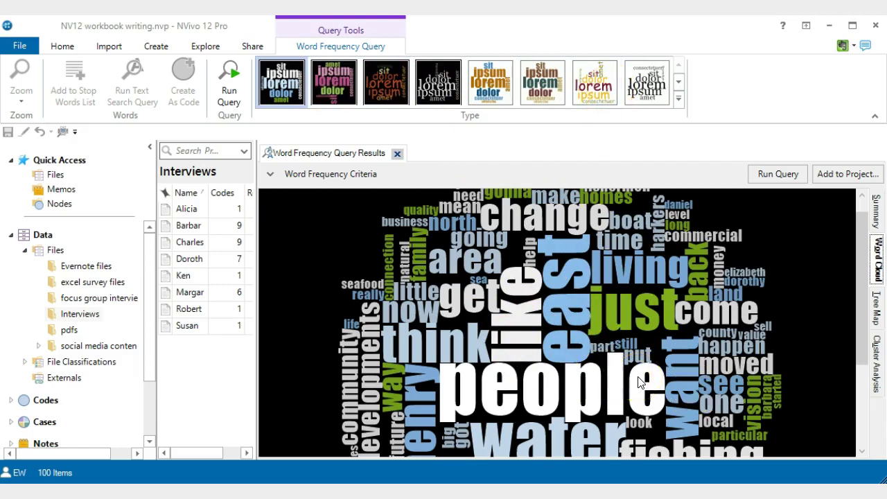
scroll(641, 383, down, 2)
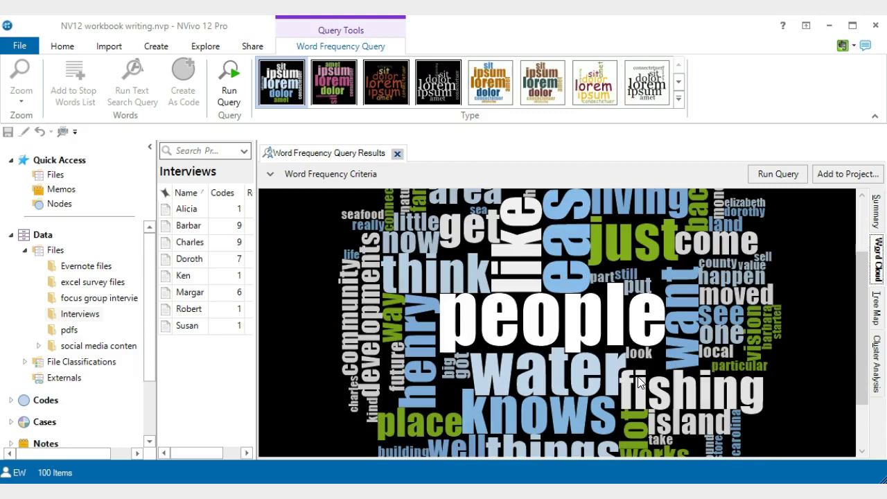
Display the results as a tree map and point out the people, knows and just cells.
click(878, 310)
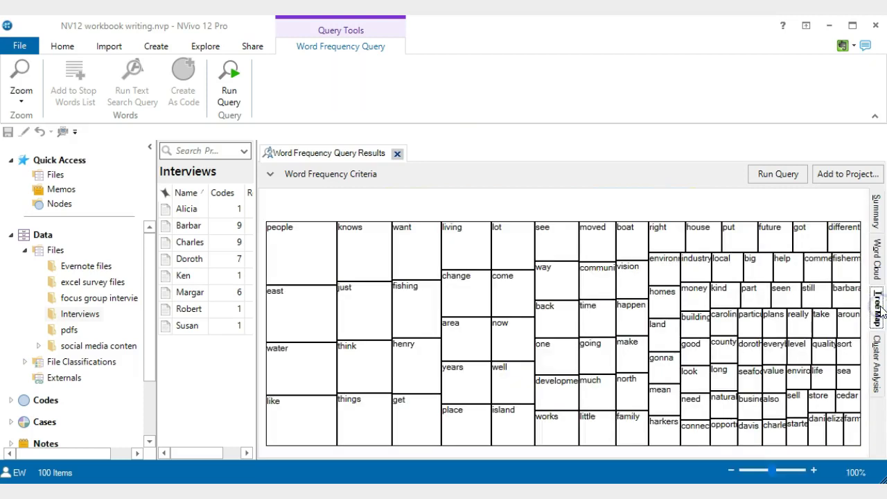
click(281, 233)
click(361, 236)
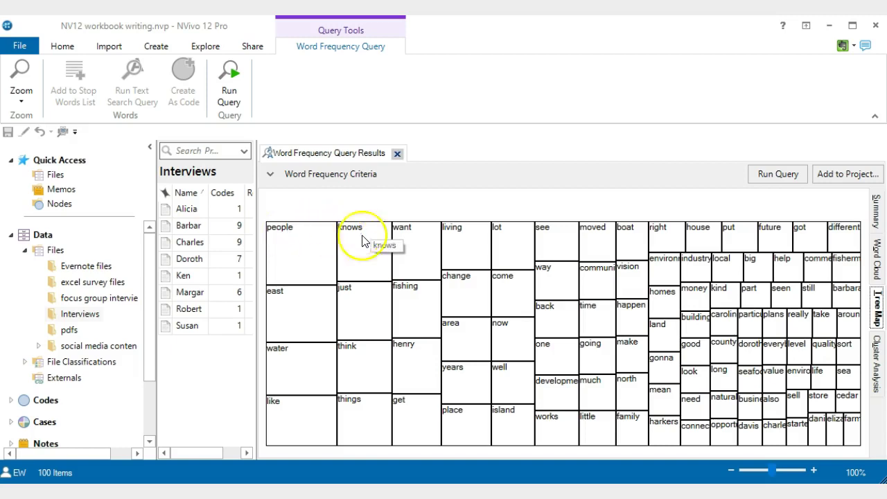
click(350, 290)
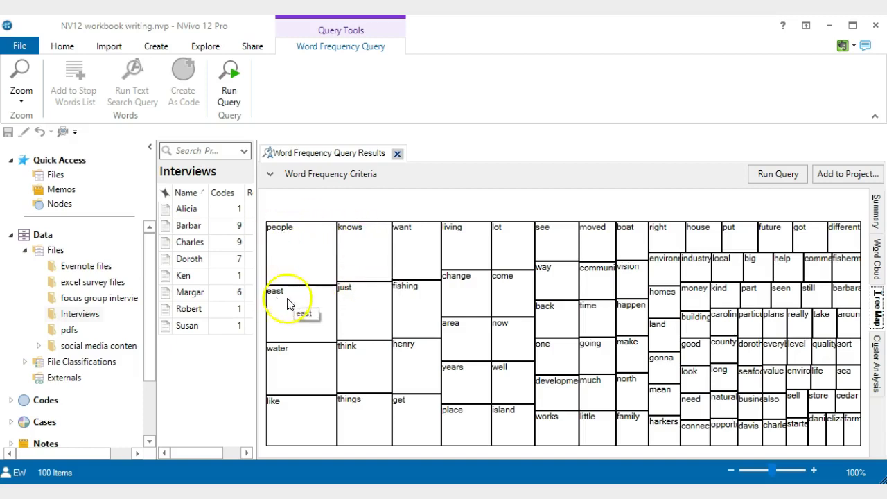
Show the cluster analysis dendrogram, zoomed in five steps so word labels are readable.
click(875, 348)
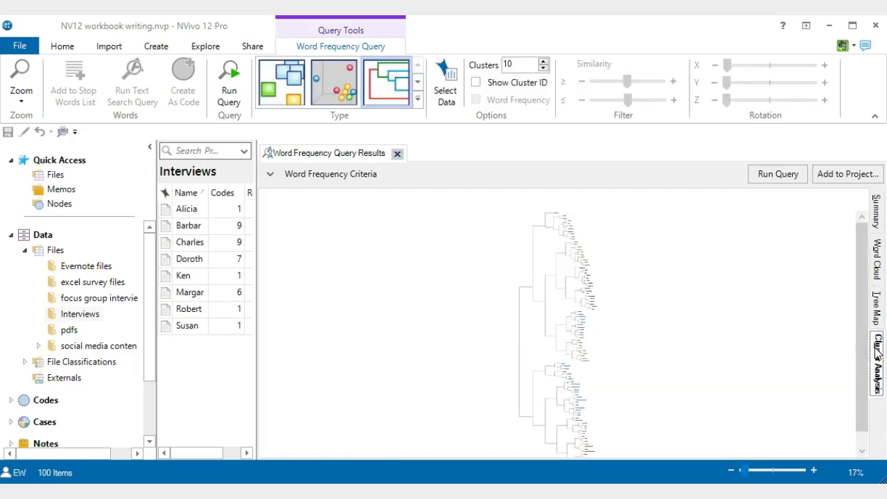
click(814, 470)
click(814, 471)
click(814, 470)
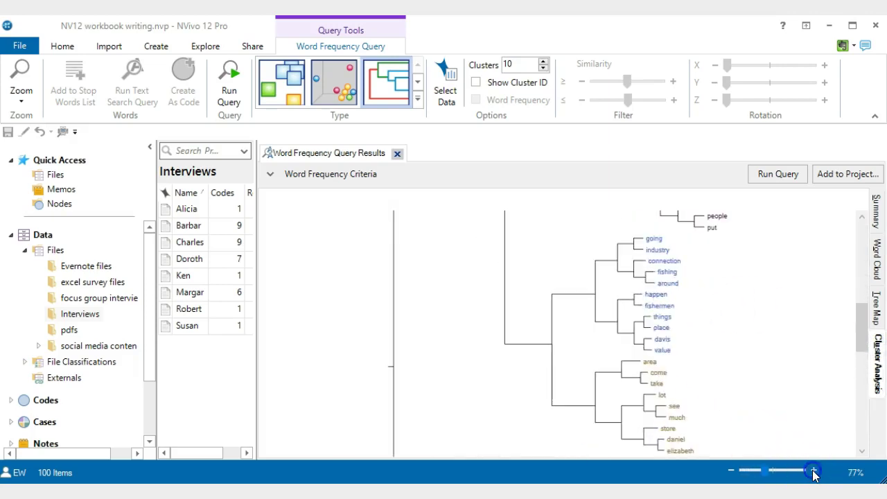
click(814, 471)
click(814, 470)
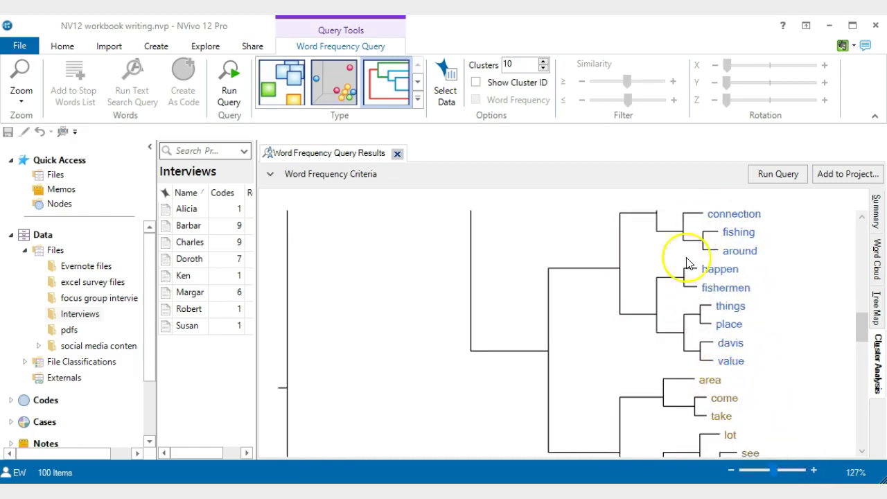
drag(860, 336, 878, 320)
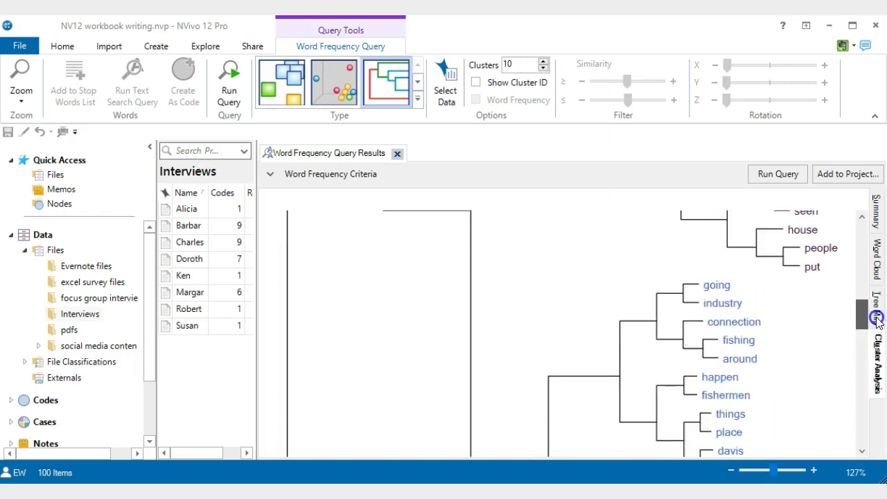
drag(878, 320, 879, 313)
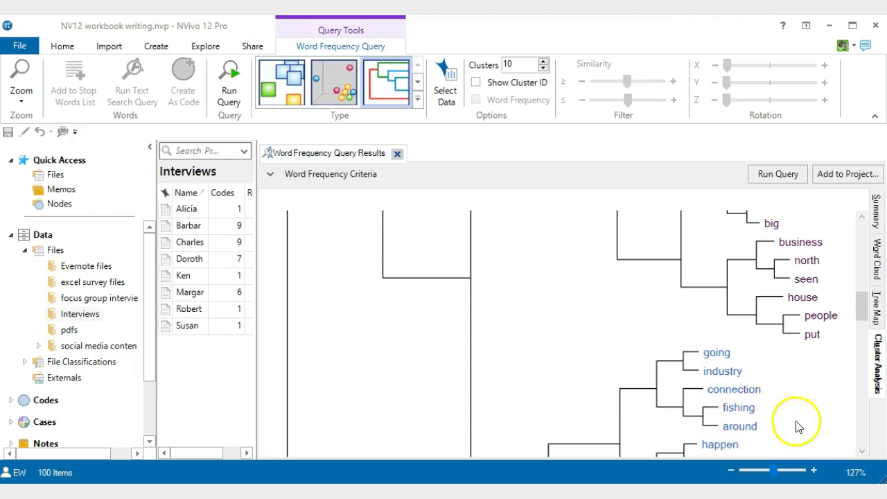
Return to the dark-background word cloud with people as the largest word.
click(877, 262)
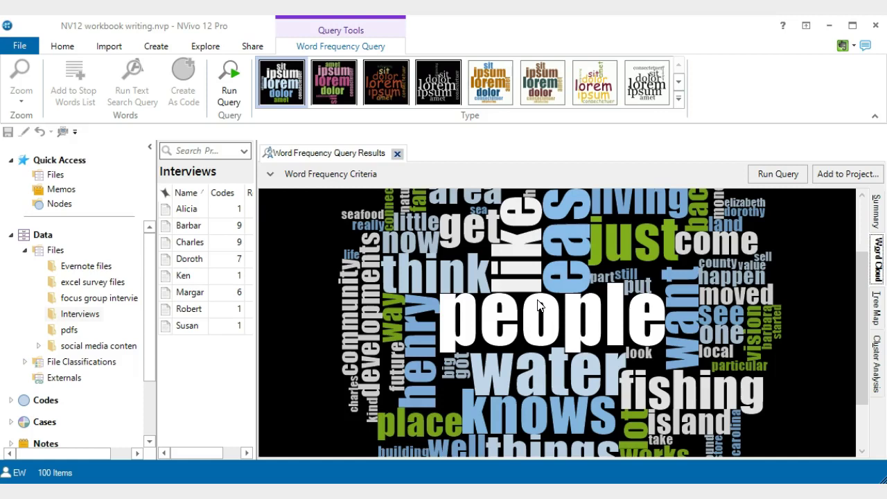
scroll(540, 305, up, 1)
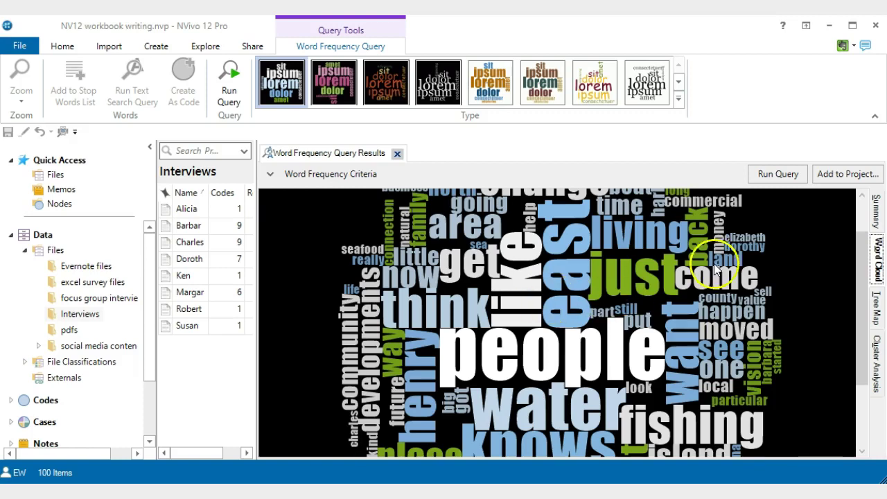
Add the query to the project named 'word frequency query on interviewees and focus group'.
click(849, 174)
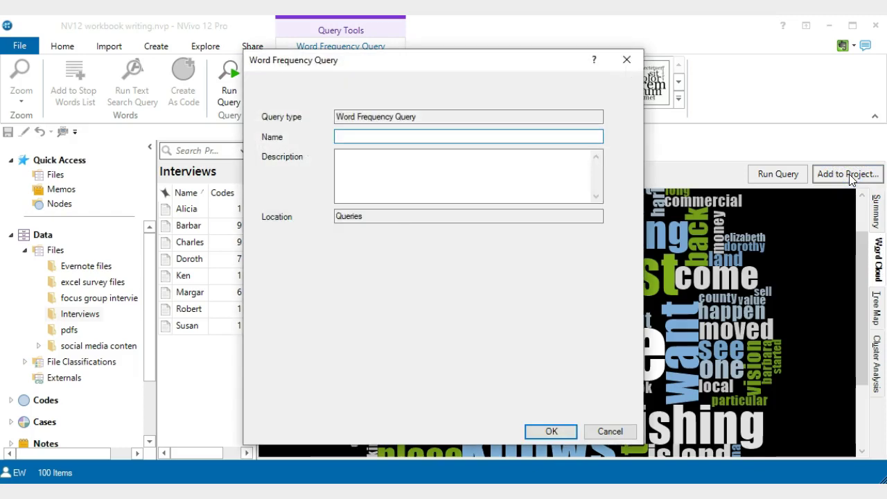
click(440, 138)
text(word clo)
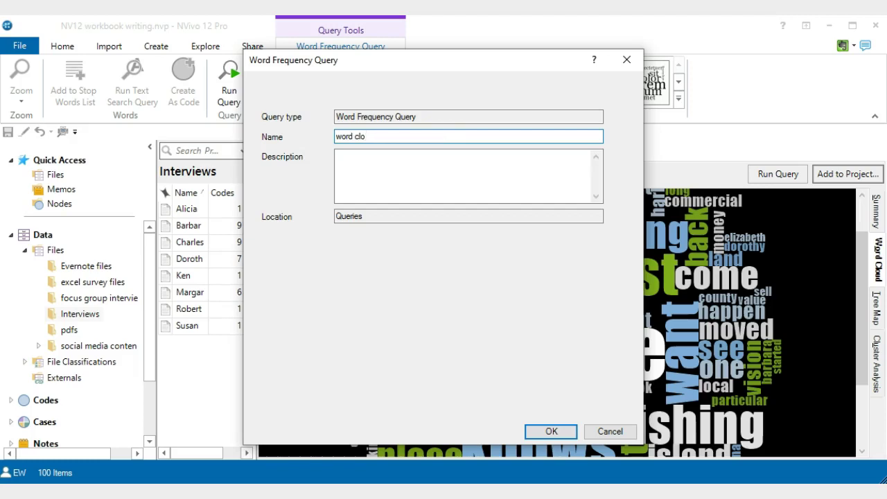
key(BackSpace)
key(BackSpace)
key(BackSpace)
key(BackSpace)
key(BackSpace)
key(BackSpace)
key(BackSpace)
key(BackSpace)
text(word pr)
key(BackSpace)
key(BackSpace)
text(frequency query on)
text(inter)
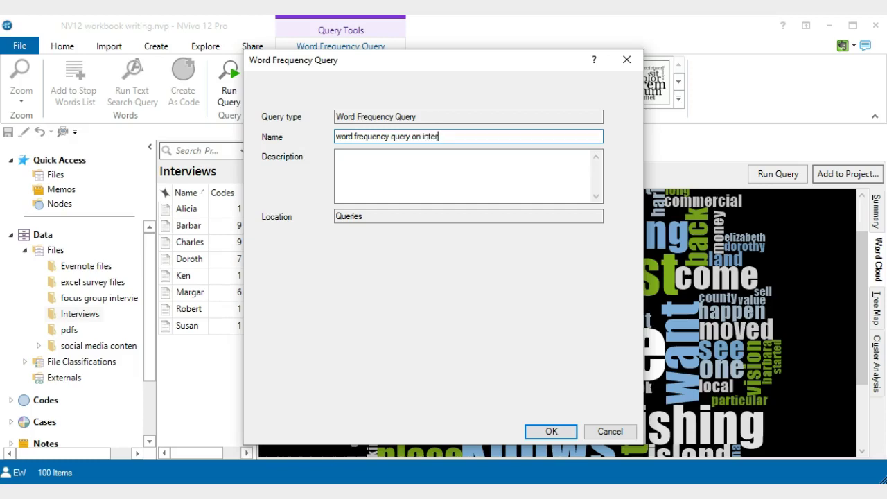
text(viewees and focus group)
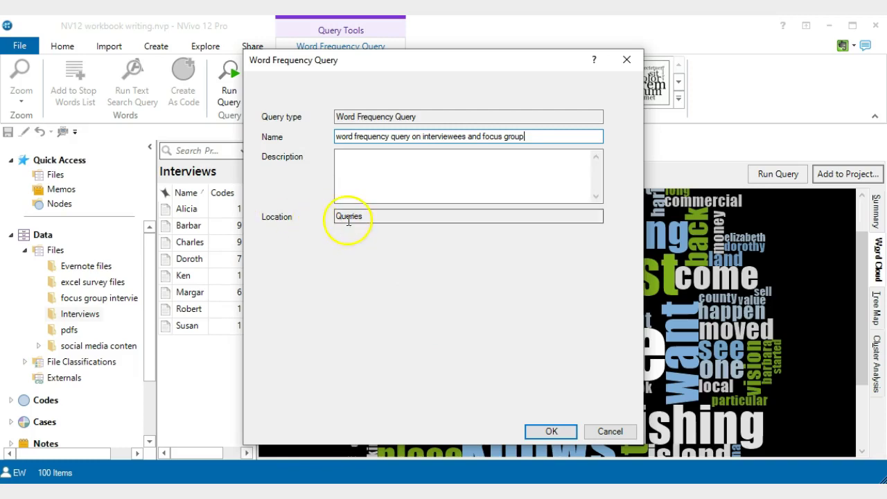
click(542, 431)
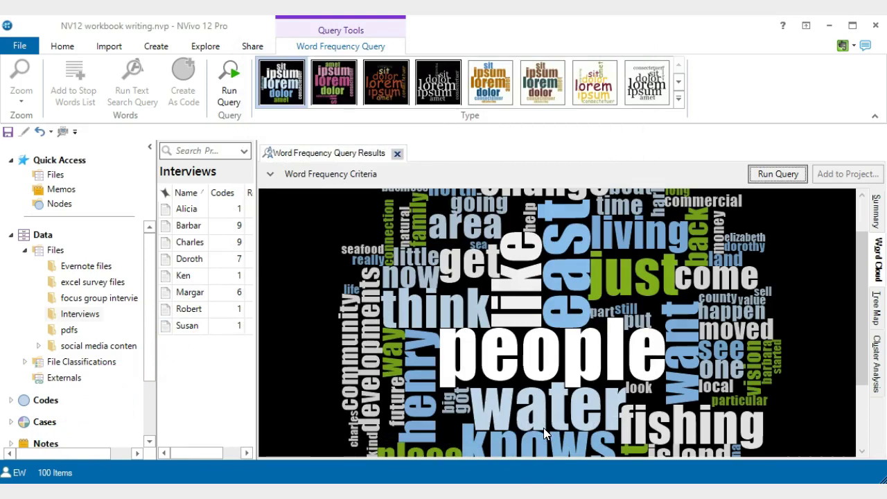
Expand Search in the Navigation View and list Queries to show the saved word frequency query.
click(150, 361)
drag(150, 361, 150, 431)
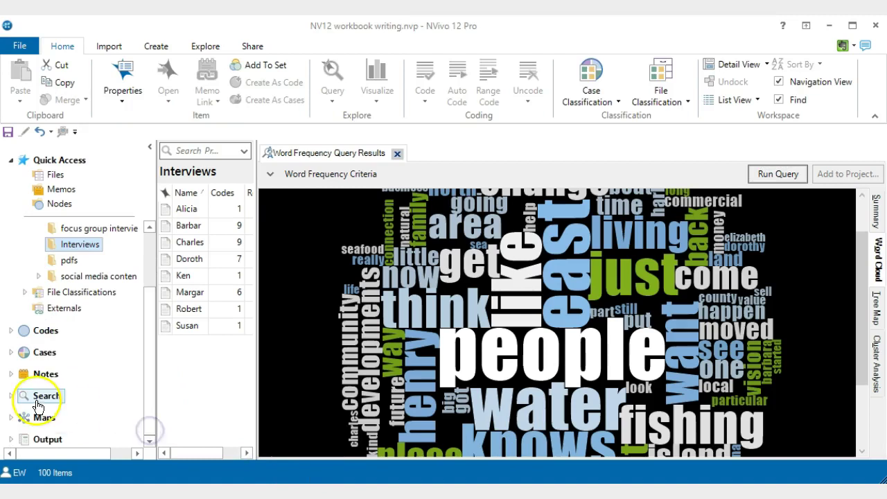
click(8, 396)
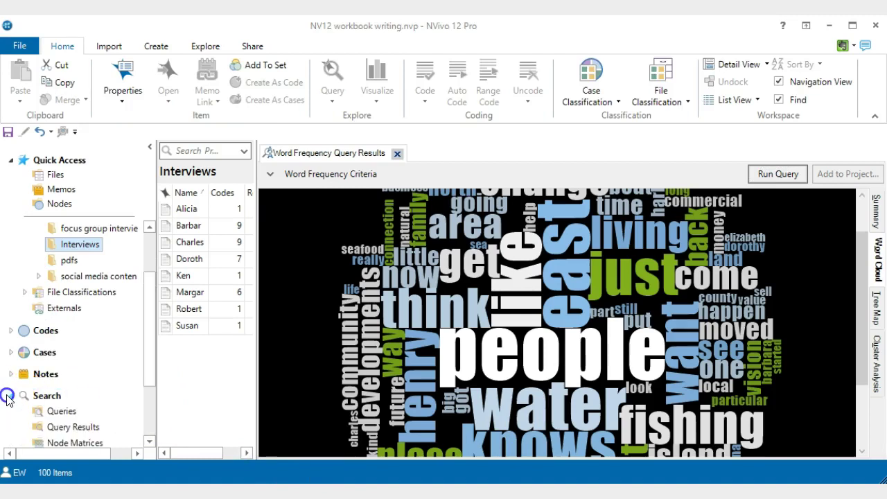
click(63, 429)
click(60, 412)
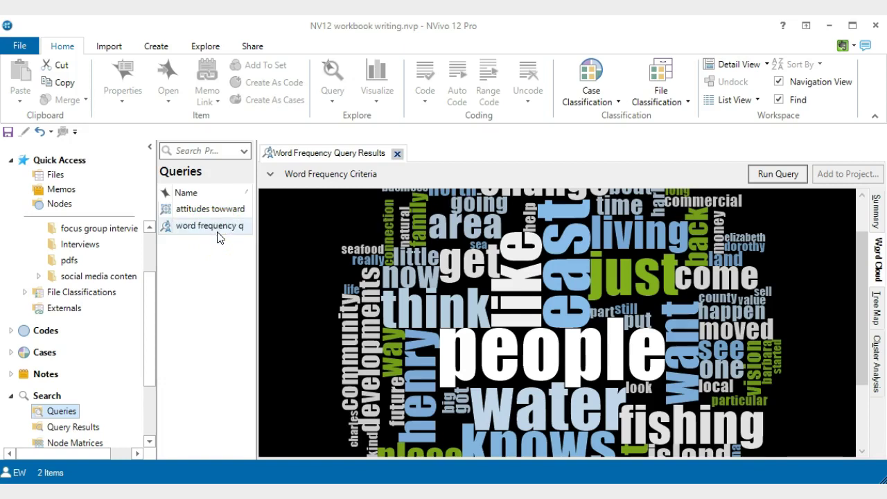
drag(368, 294, 435, 305)
scroll(437, 305, down, 3)
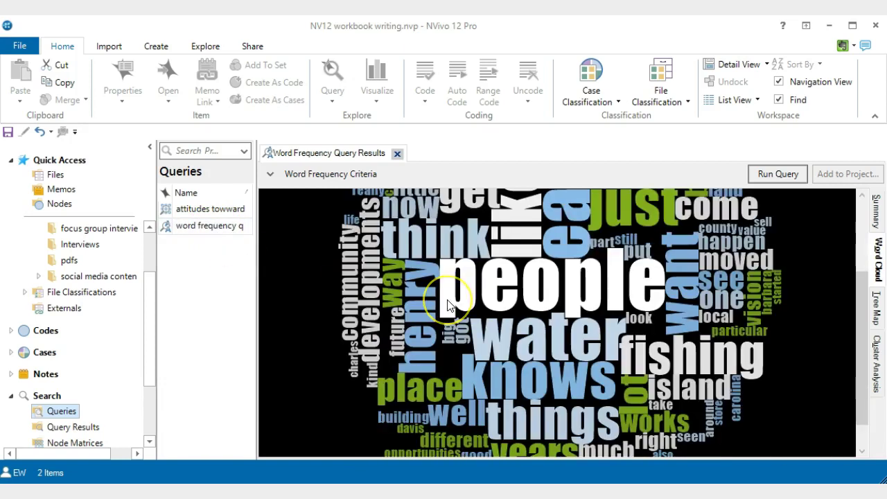
scroll(448, 300, up, 4)
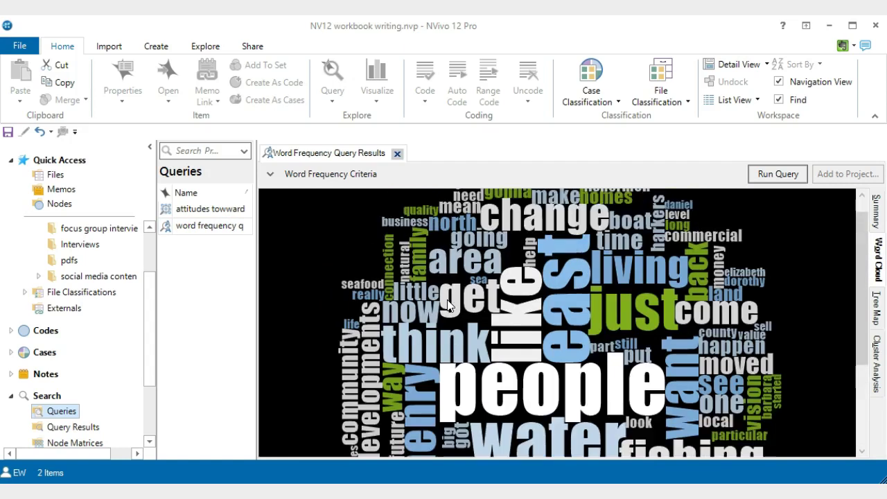
scroll(447, 300, down, 4)
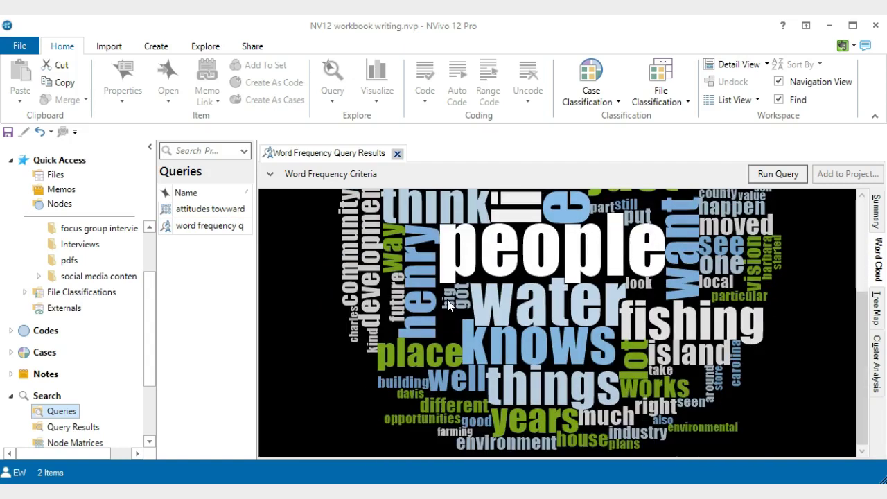
click(409, 381)
click(139, 472)
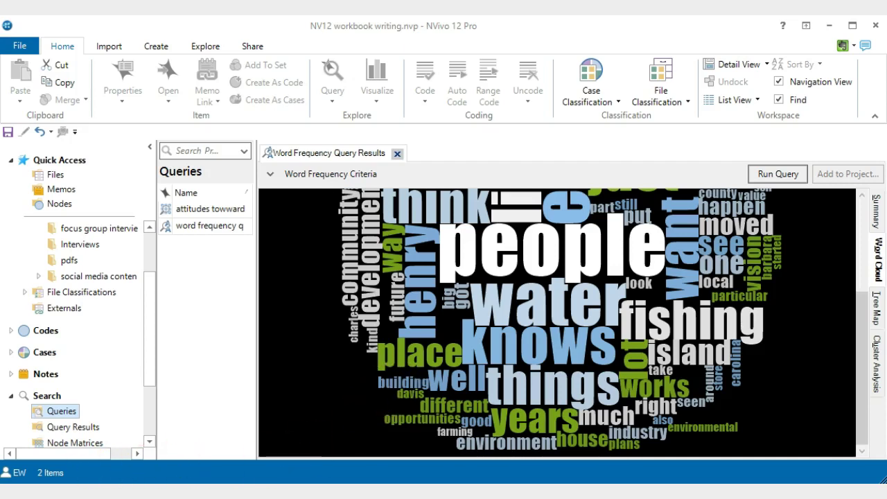